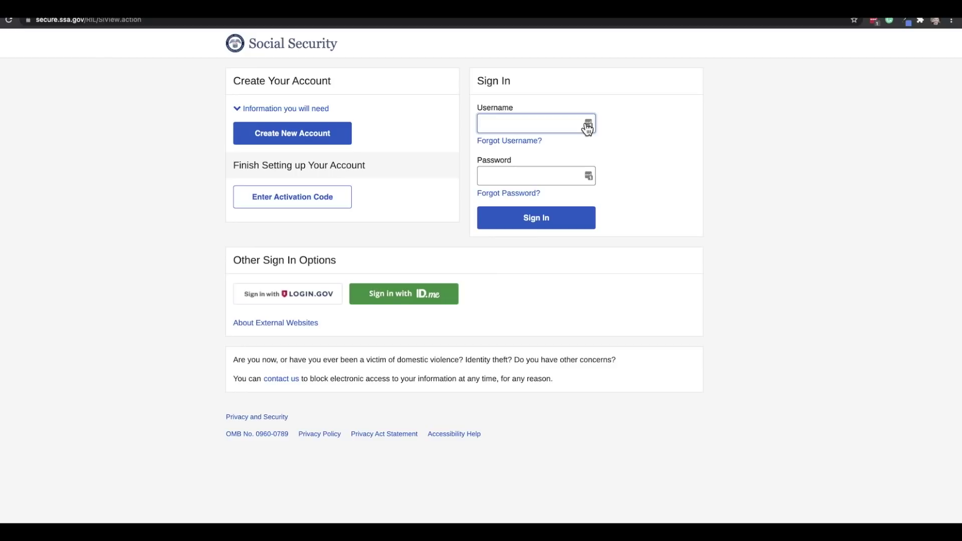
# - Sign in with the saved credentials and confirm the cell phone number on file is correct
pyautogui.click(518, 187)
pyautogui.click(522, 220)
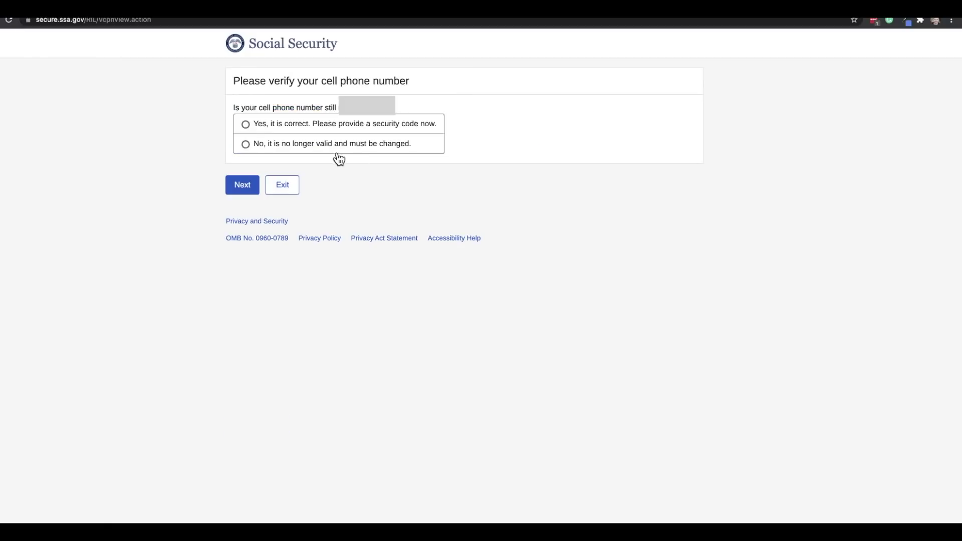
pyautogui.click(246, 126)
# - Enter the texted security code and submit it to finish signing in
pyautogui.click(241, 187)
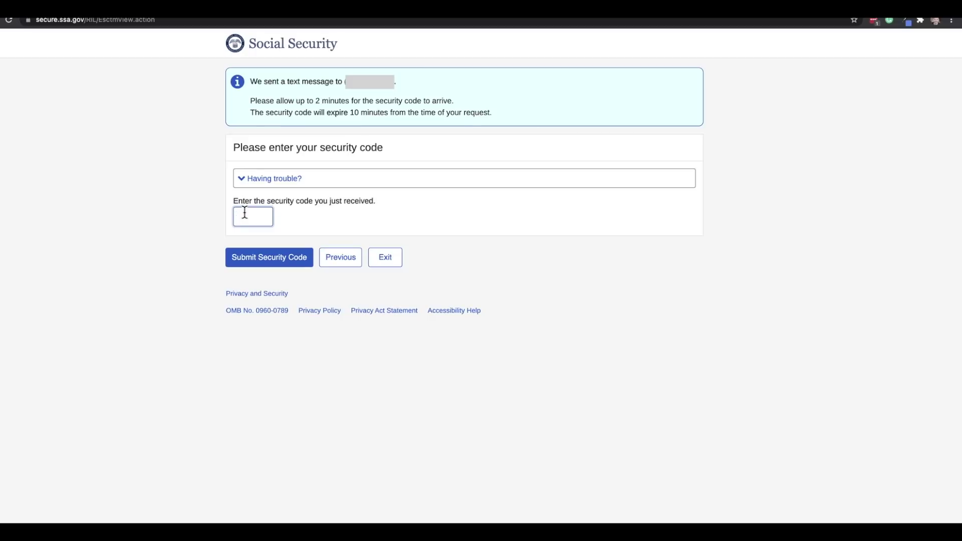
pyautogui.click(279, 260)
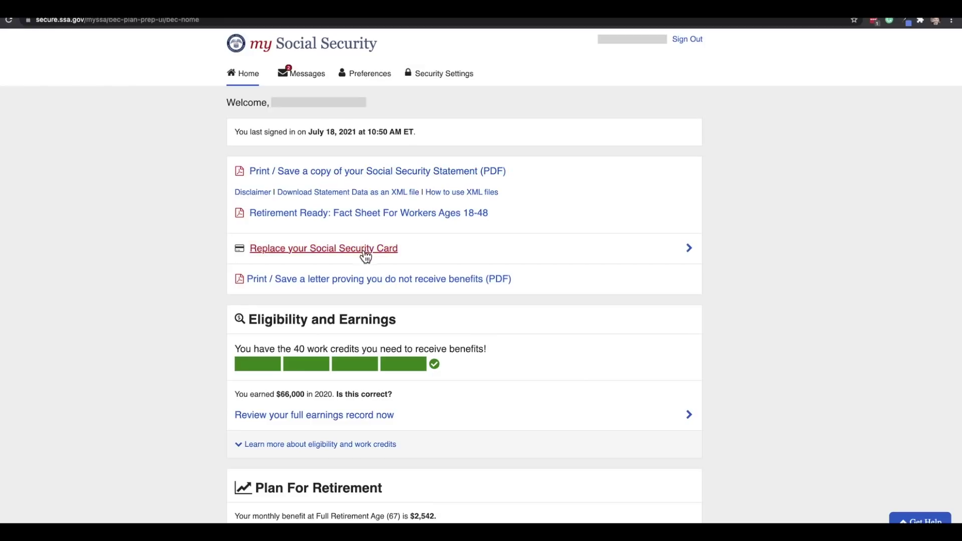
# - Scroll down the account home page to the Plan For Retirement section
pyautogui.scroll(-3, 517, 345)
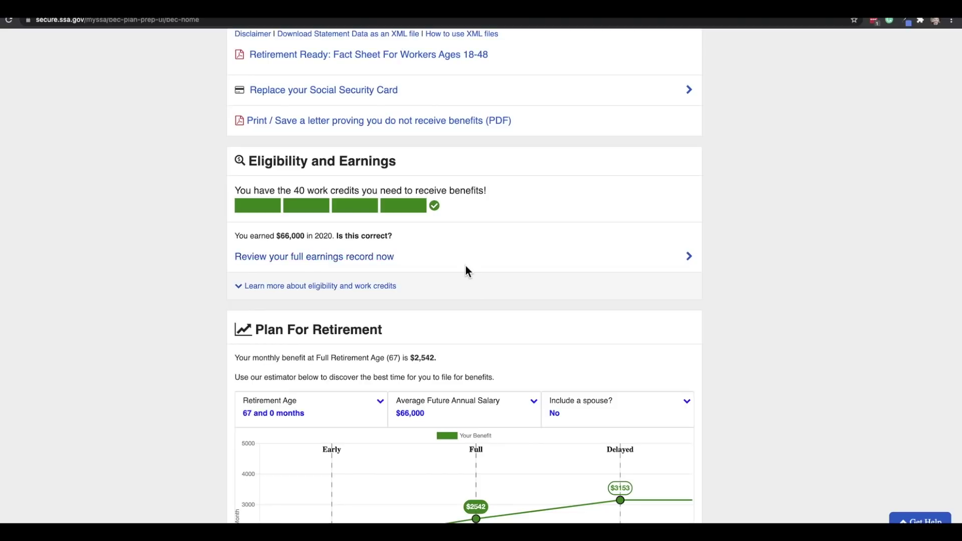
# - Scroll further until the whole benefit chart and its age slider are visible
pyautogui.scroll(-4, 466, 271)
pyautogui.scroll(-2, 466, 271)
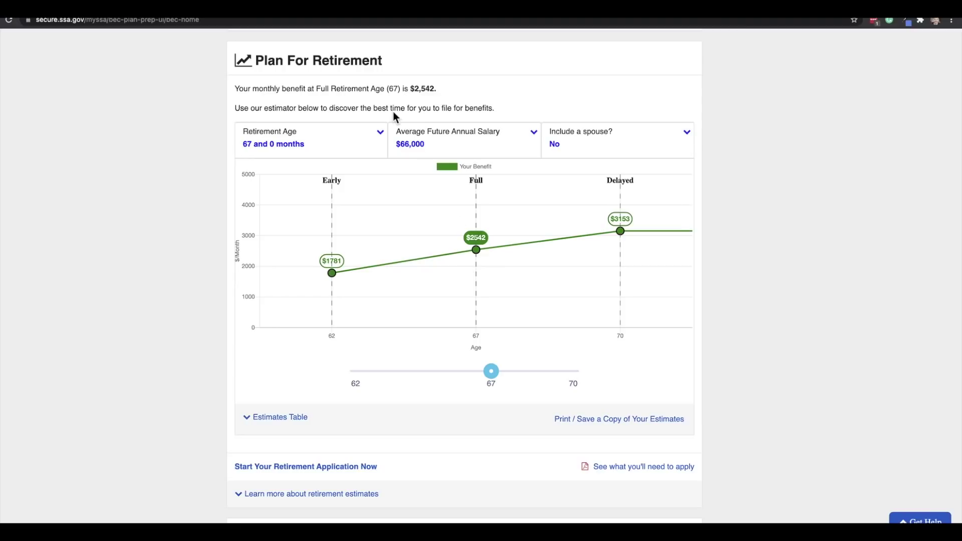
# - Recalculate the estimate for retirement at age 65 and 2 months, giving $2,229 monthly
pyautogui.click(381, 135)
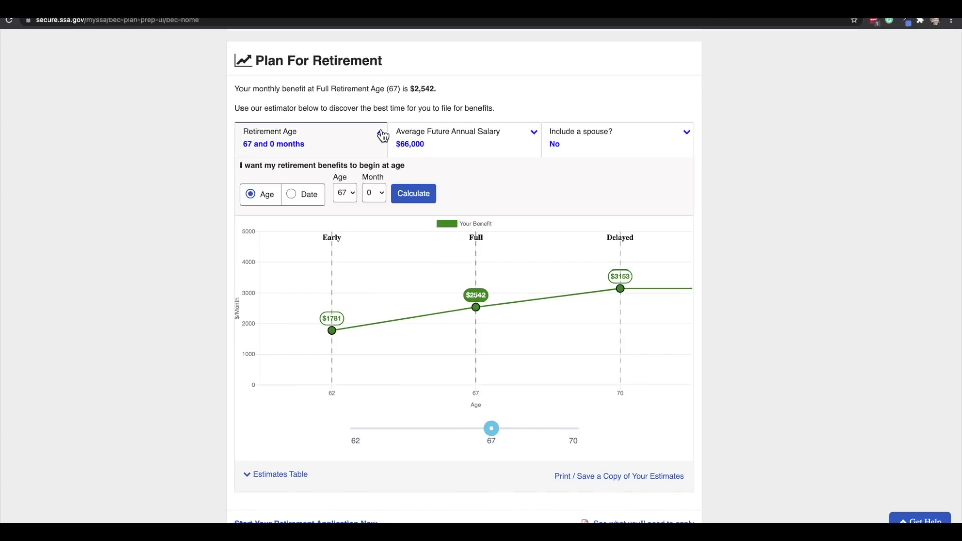
pyautogui.click(352, 196)
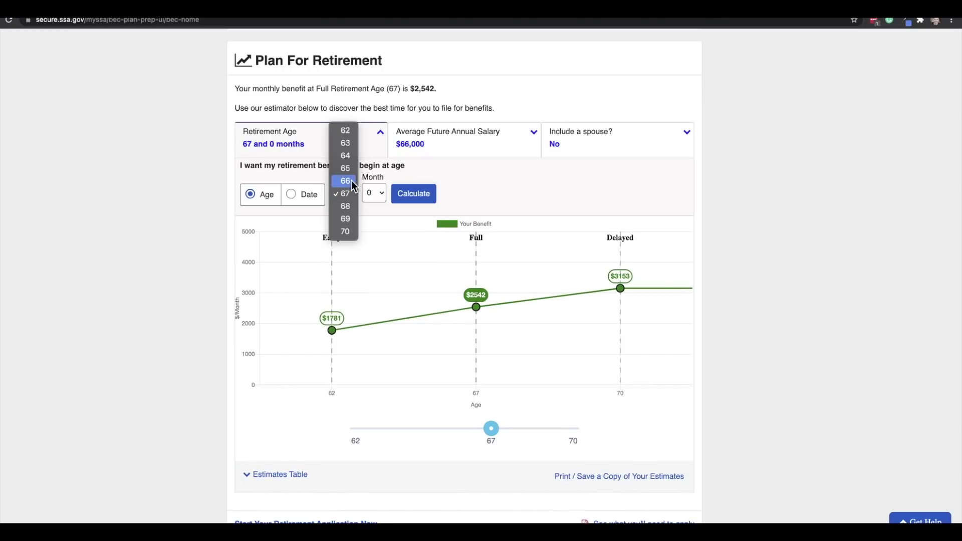
pyautogui.click(351, 168)
pyautogui.click(378, 194)
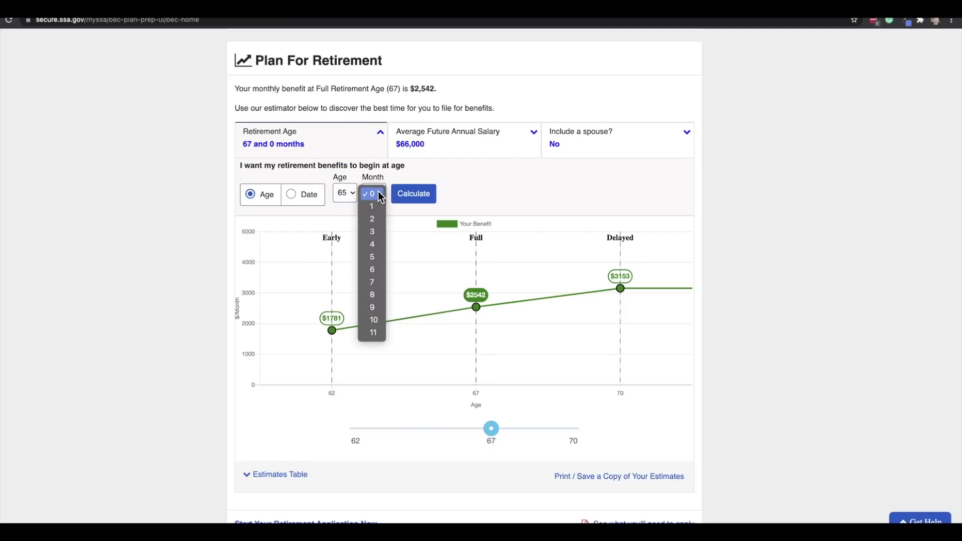
pyautogui.click(380, 219)
pyautogui.click(413, 194)
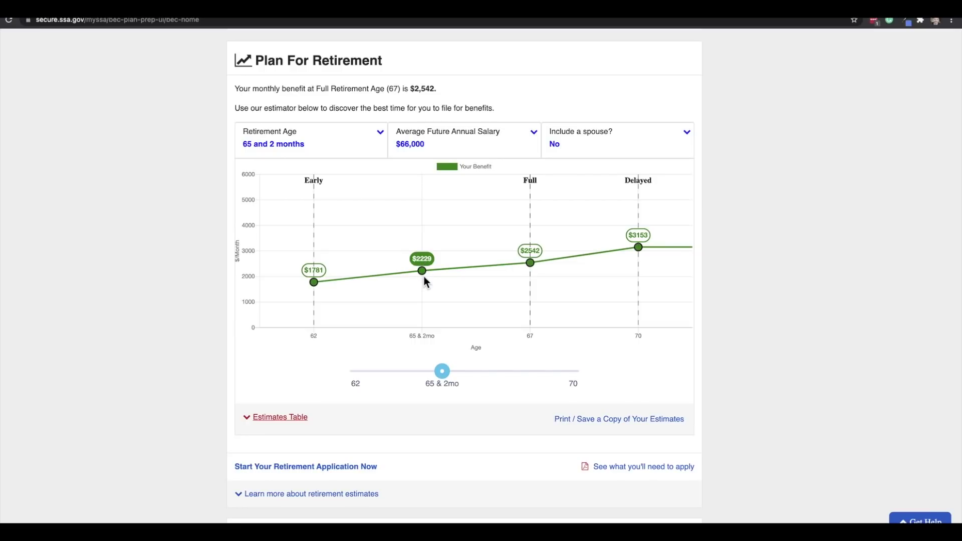
# - Open a printable PDF copy of the estimates, then return to the estimator tab
pyautogui.click(596, 426)
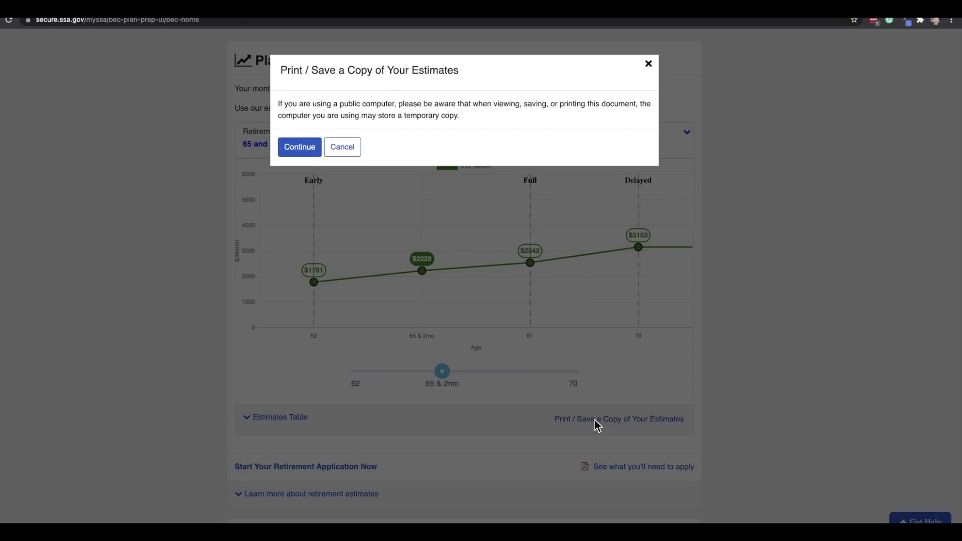
pyautogui.click(299, 147)
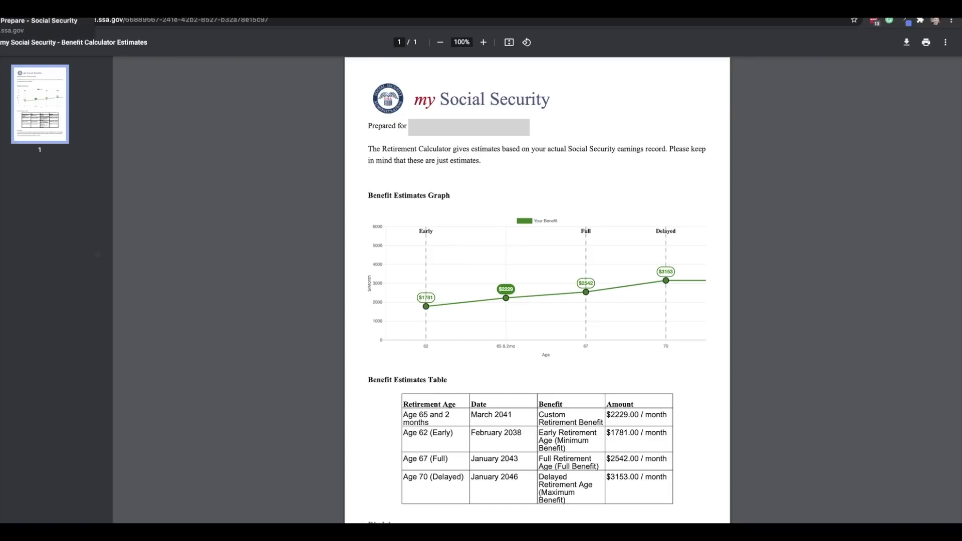
pyautogui.click(40, 7)
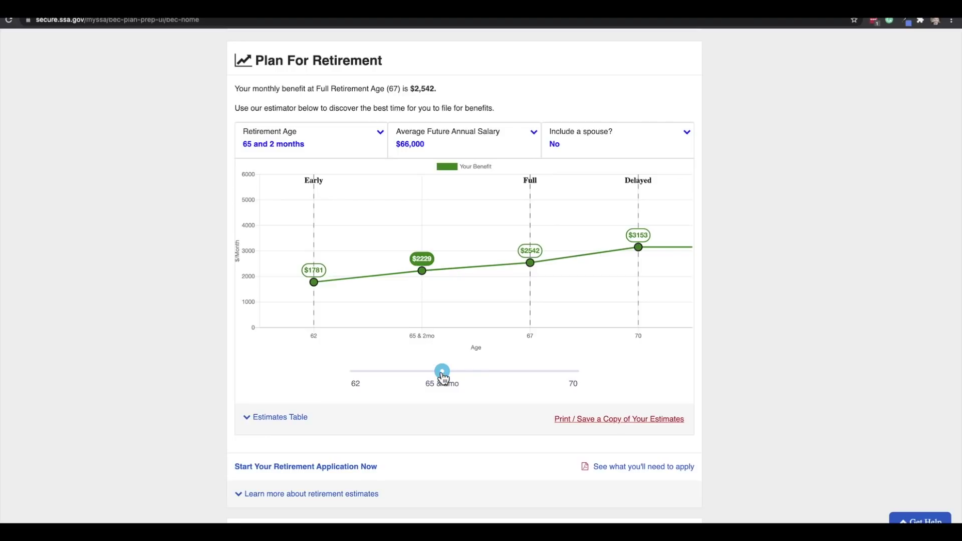
# - Move the retirement age slider to 65 and 3 months ($2,243 monthly) and expand the salary settings
pyautogui.moveTo(442, 374); pyautogui.dragTo(445, 372)
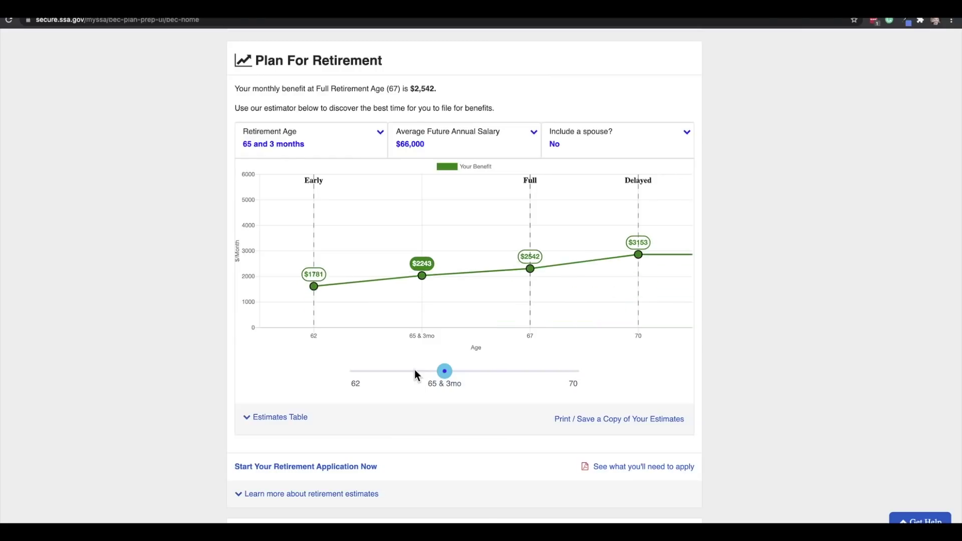
pyautogui.press('Tab')
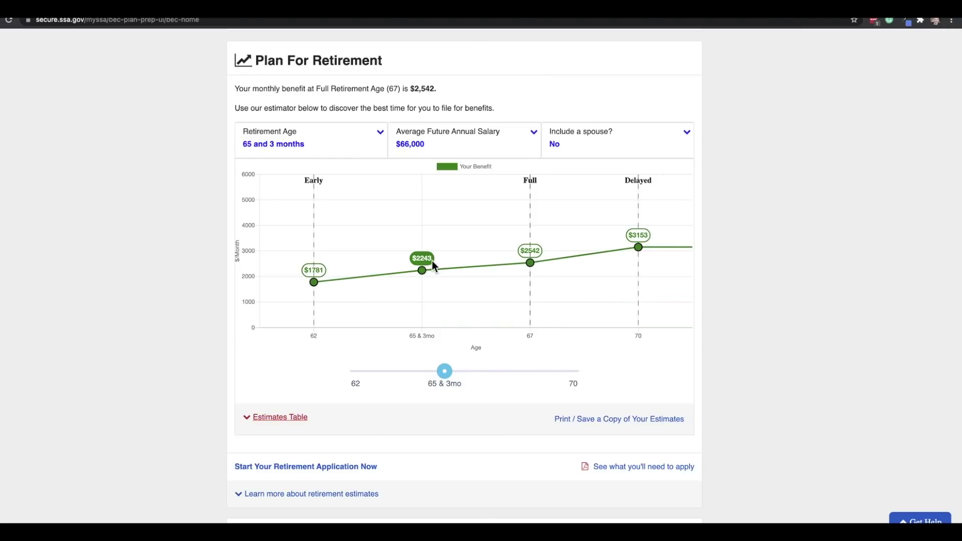
pyautogui.click(500, 141)
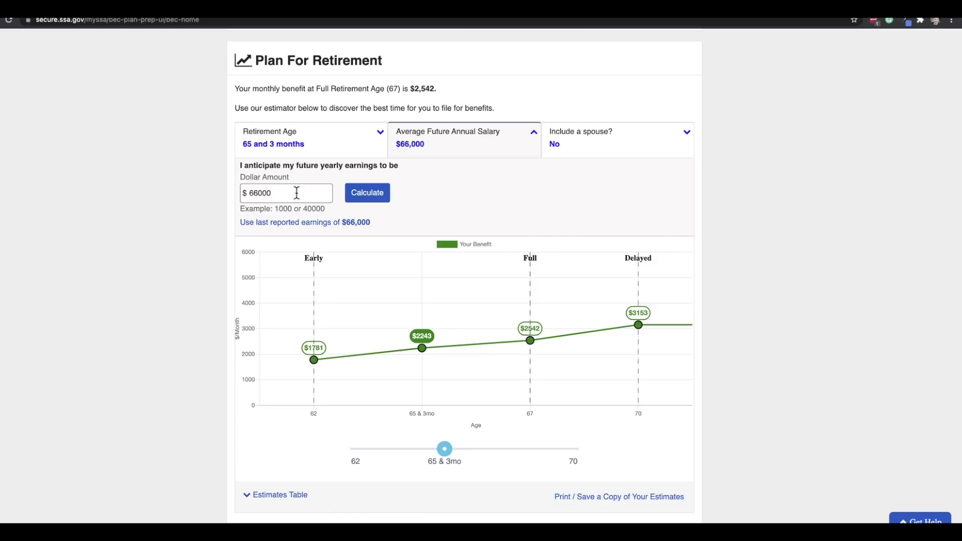
# - Change the average future salary from 66000 to 33000 and recalculate, giving $1,928 monthly
pyautogui.click(296, 193)
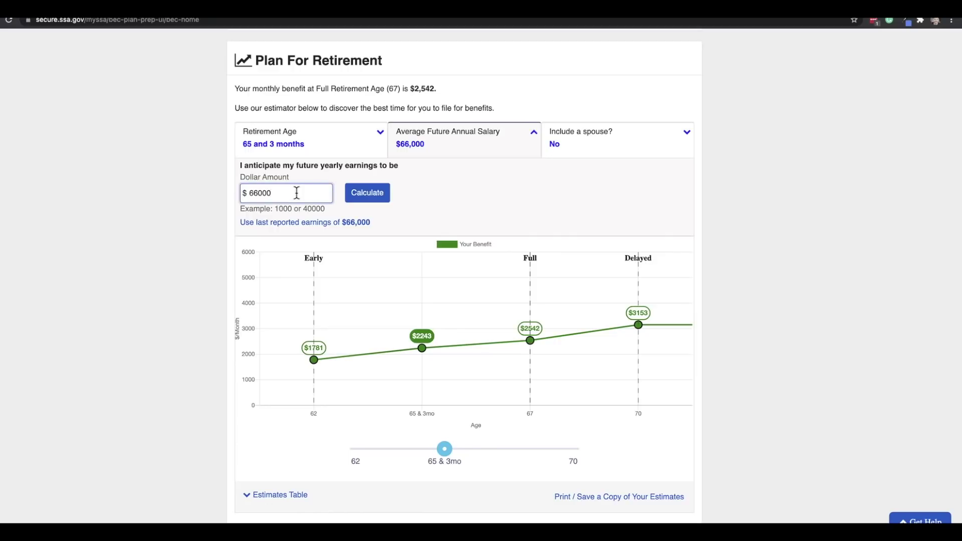
pyautogui.press('BackSpace')
pyautogui.press('BackSpace')
pyautogui.press('BackSpace')
pyautogui.press('BackSpace')
pyautogui.press('BackSpace')
pyautogui.write('33000')
pyautogui.click(368, 193)
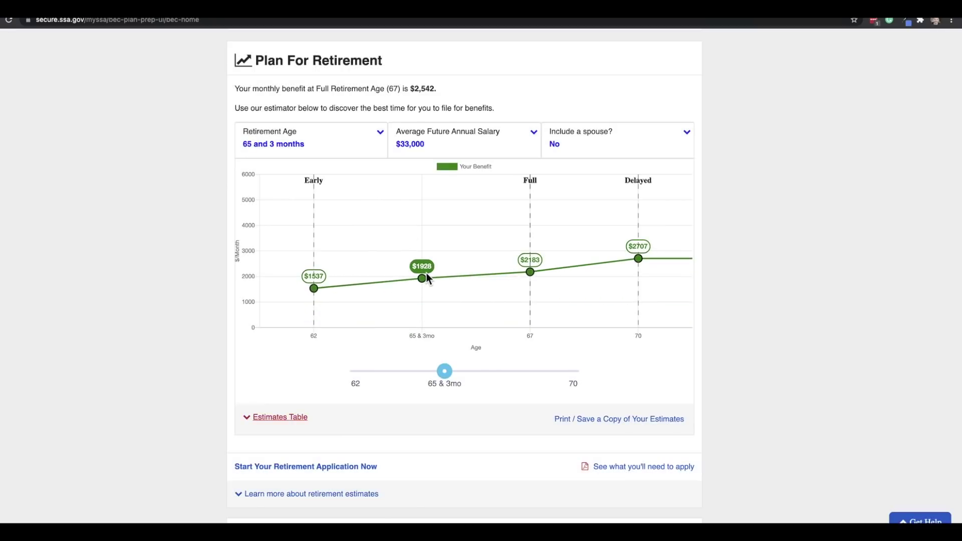
# - Set the start month back to 2 (age 65 and 2 months) and recalculate, giving $1,916 monthly
pyautogui.click(445, 373)
pyautogui.click(347, 133)
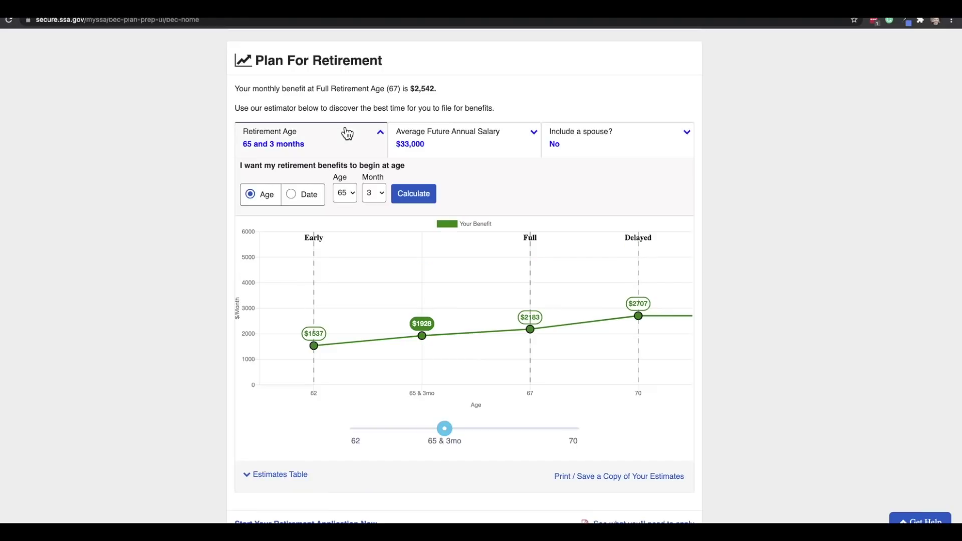
pyautogui.click(376, 194)
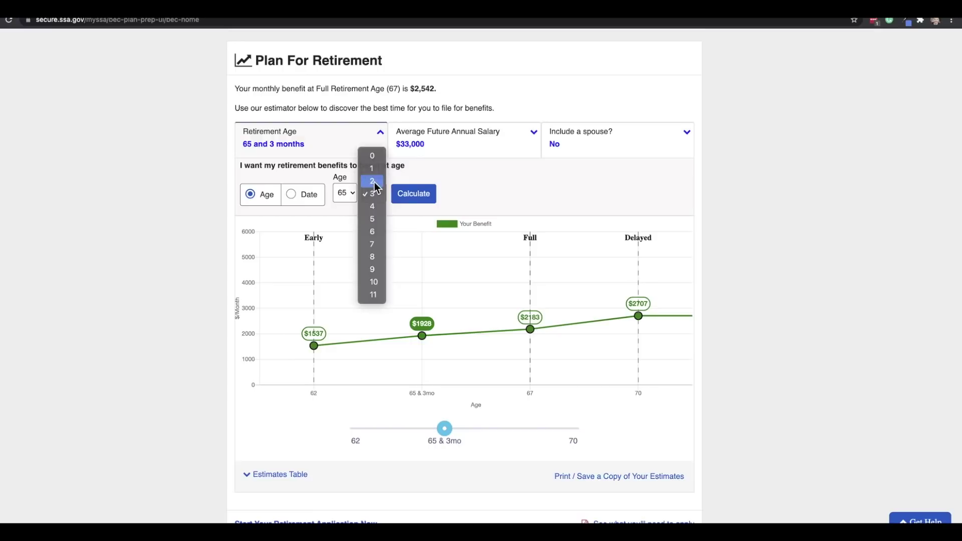
pyautogui.click(375, 184)
pyautogui.click(414, 195)
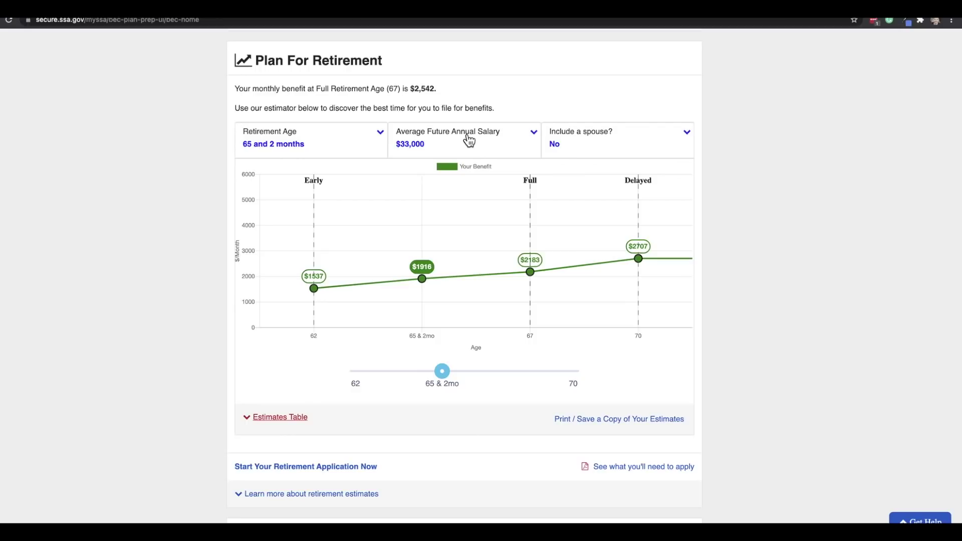
# - Replace the 33000 average future salary with 66000 and recalculate
pyautogui.click(469, 140)
pyautogui.moveTo(275, 192); pyautogui.dragTo(242, 187)
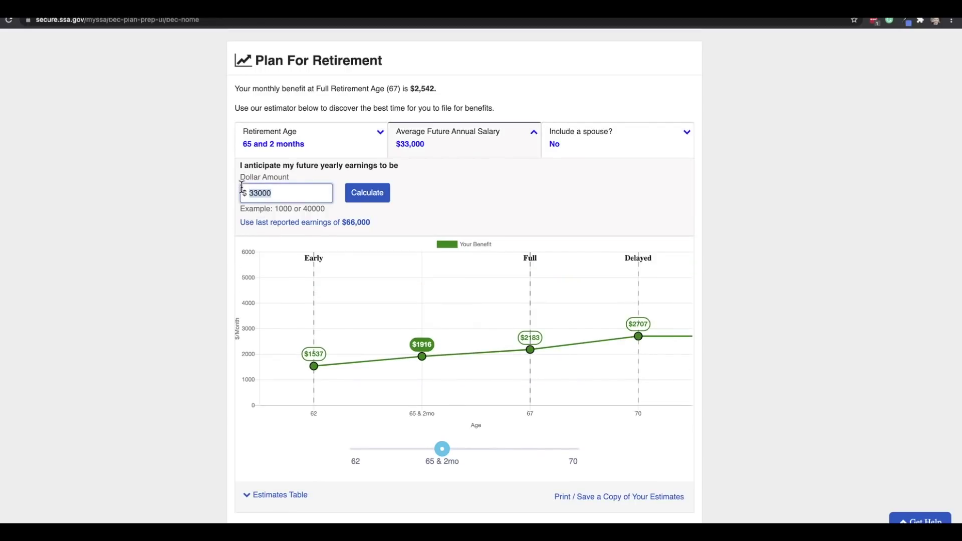
pyautogui.write('66000')
pyautogui.click(380, 197)
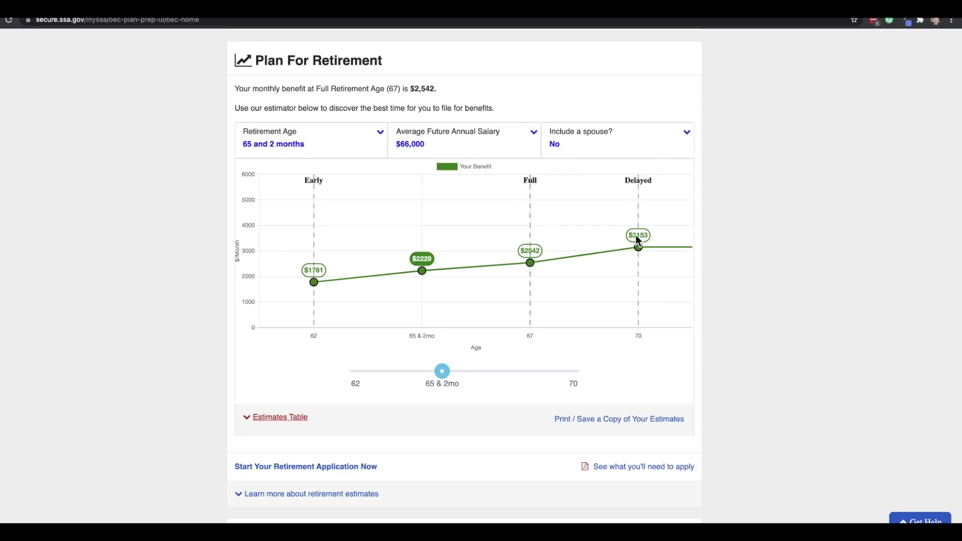
# - Include a spouse with a $3000 PIA, charting spousal benefits of $981 at 62 and $1,500 at 67
pyautogui.click(533, 135)
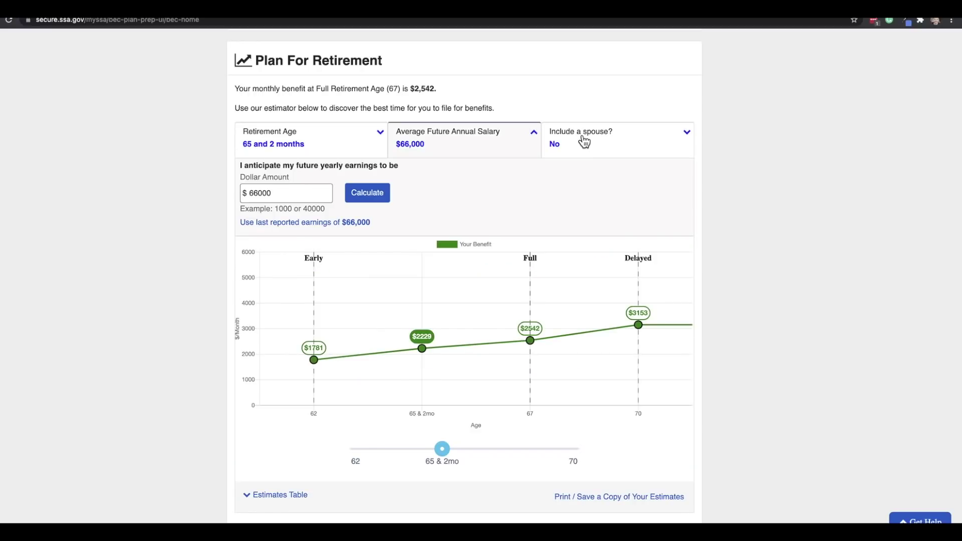
pyautogui.click(584, 142)
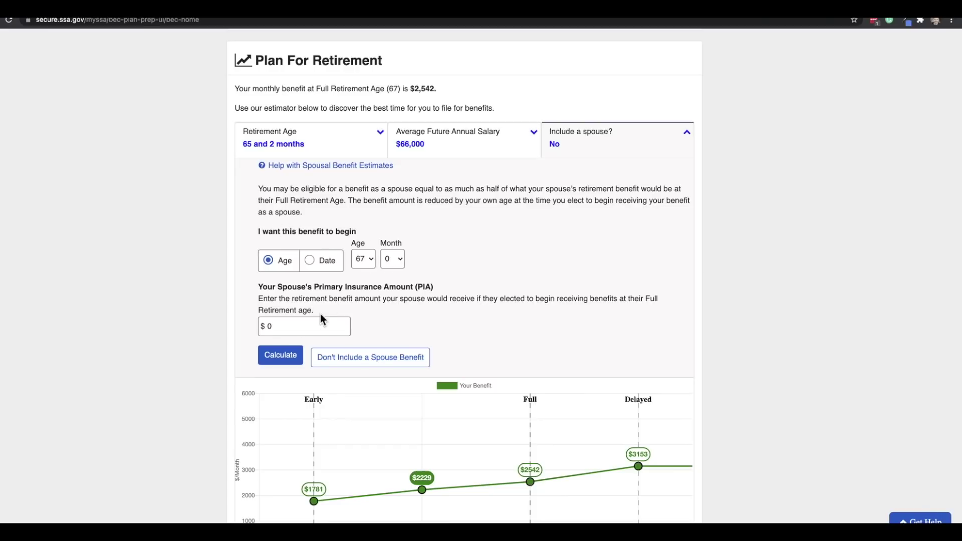
pyautogui.click(306, 327)
pyautogui.press('BackSpace')
pyautogui.write('3000')
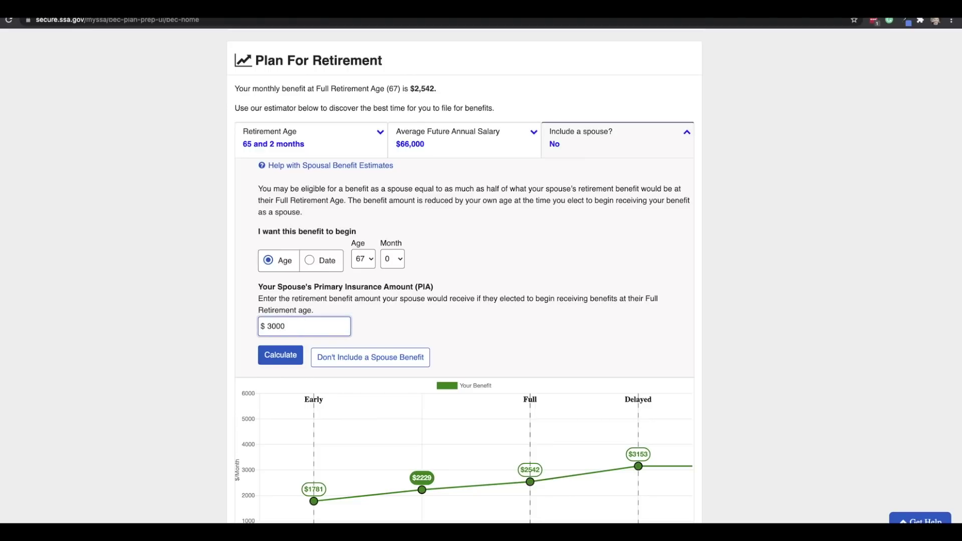
pyautogui.click(295, 357)
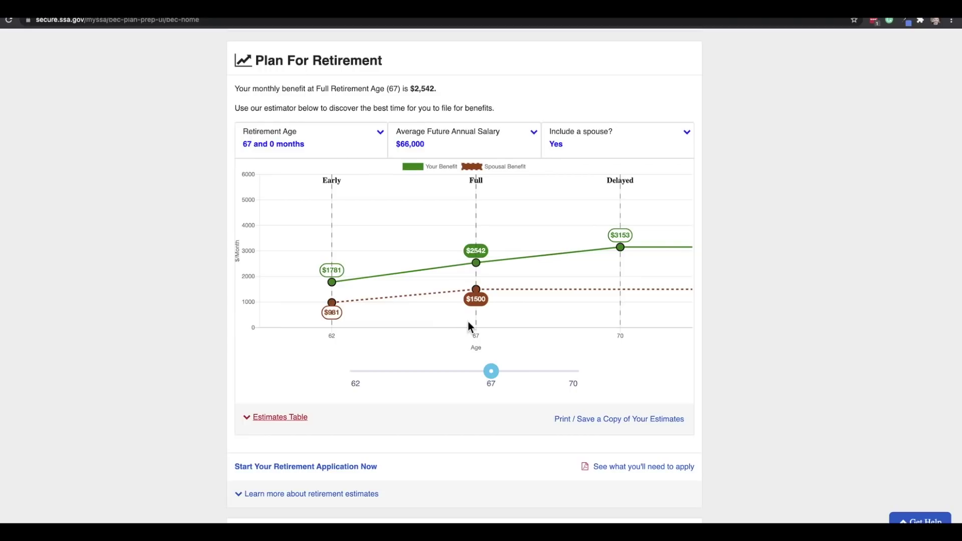
# - Lower the retirement start age from 67 to 63 and 4 months, for a $1,942 monthly estimate
pyautogui.moveTo(491, 371); pyautogui.dragTo(394, 375)
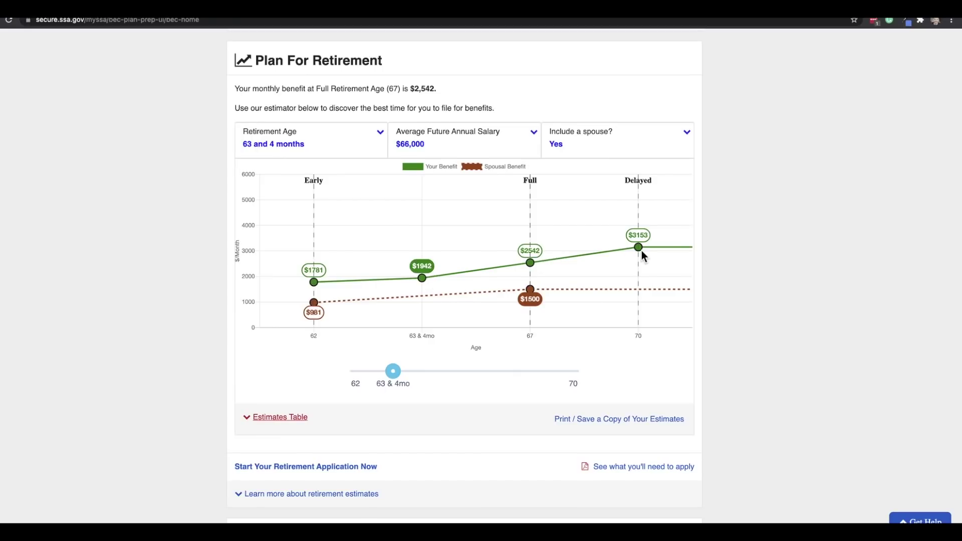
# - Choose Don't Include a Spouse Benefit under Include a spouse? to drop the spouse benefit
pyautogui.scroll(-1, 642, 251)
pyautogui.scroll(-1, 642, 251)
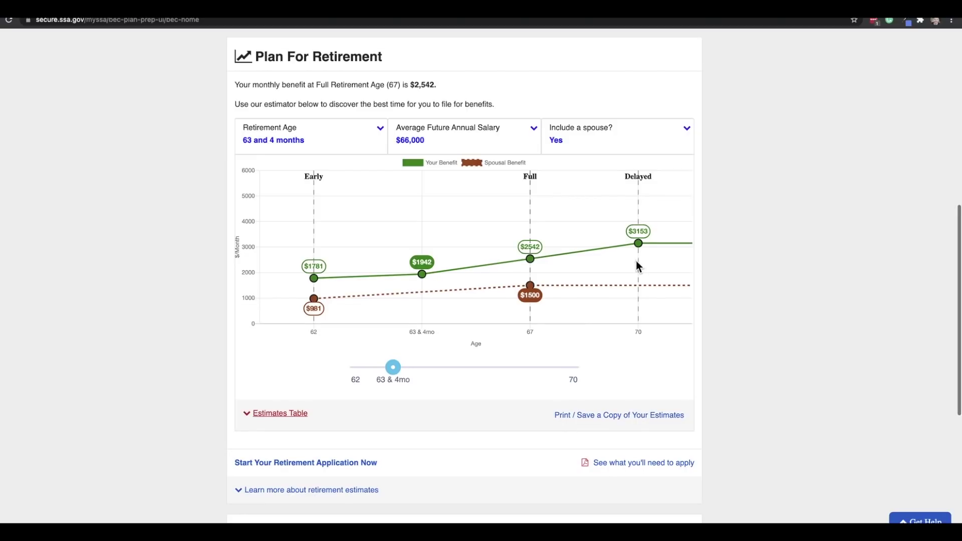
pyautogui.click(612, 131)
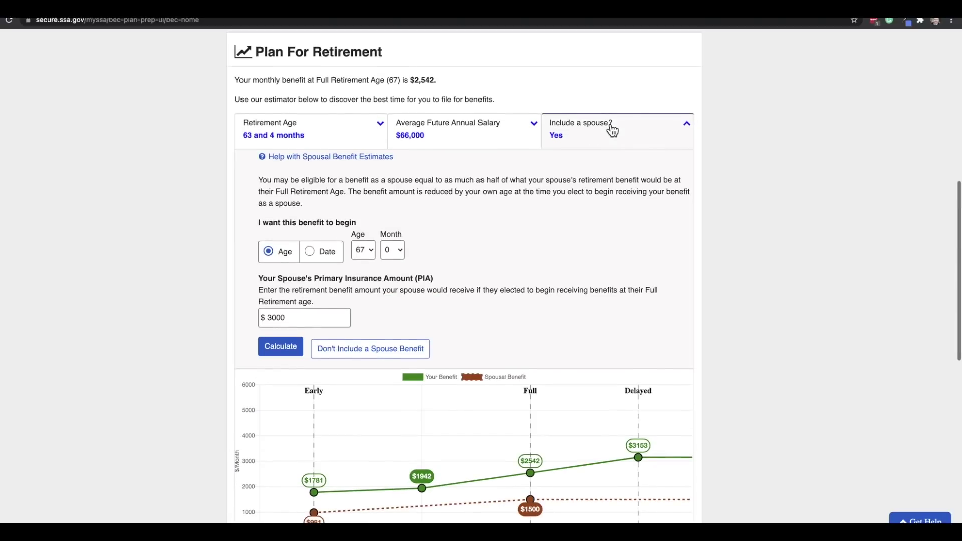
pyautogui.scroll(-1, 382, 347)
pyautogui.click(383, 345)
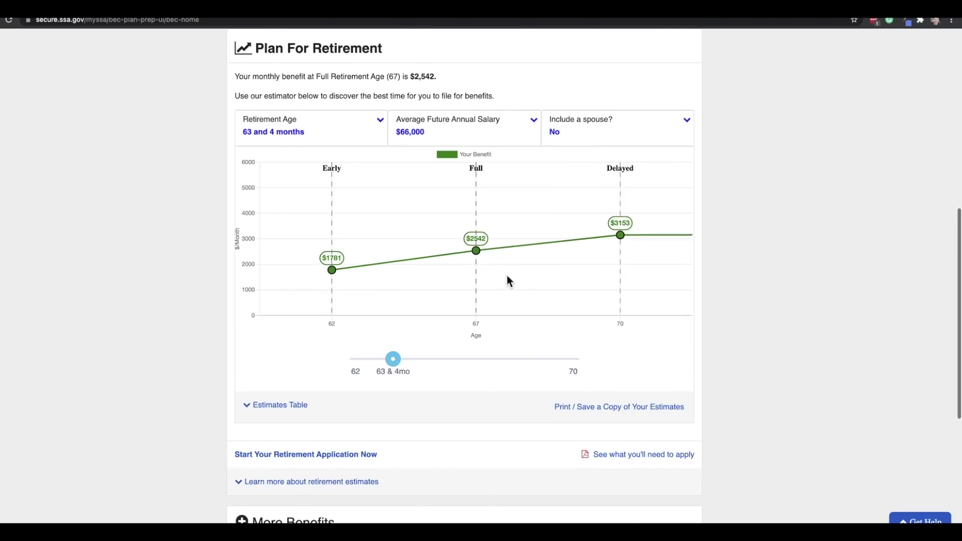
# - Move the retirement start age to 64 and 5 months, charting $2,100 monthly
pyautogui.scroll(1, 624, 347)
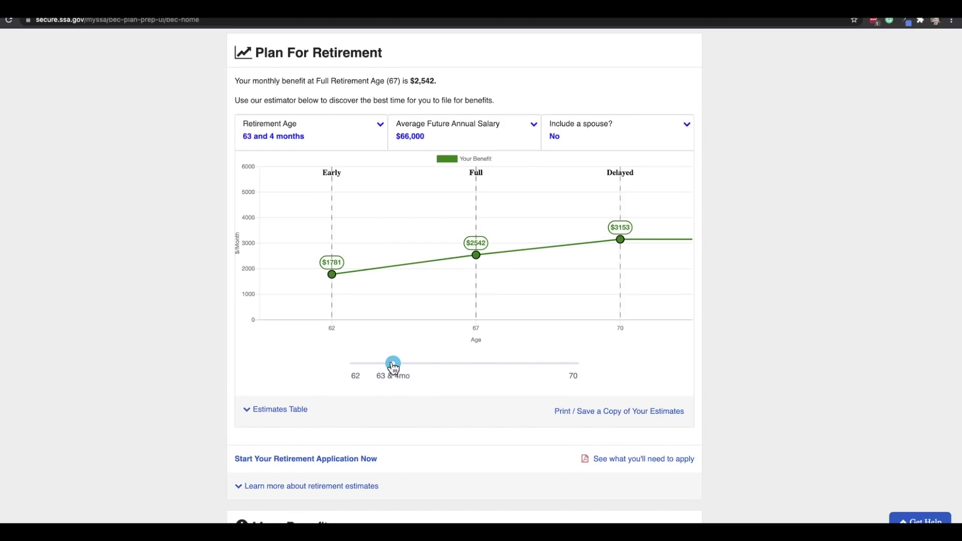
pyautogui.scroll(-1, 394, 366)
pyautogui.moveTo(393, 362); pyautogui.dragTo(429, 365)
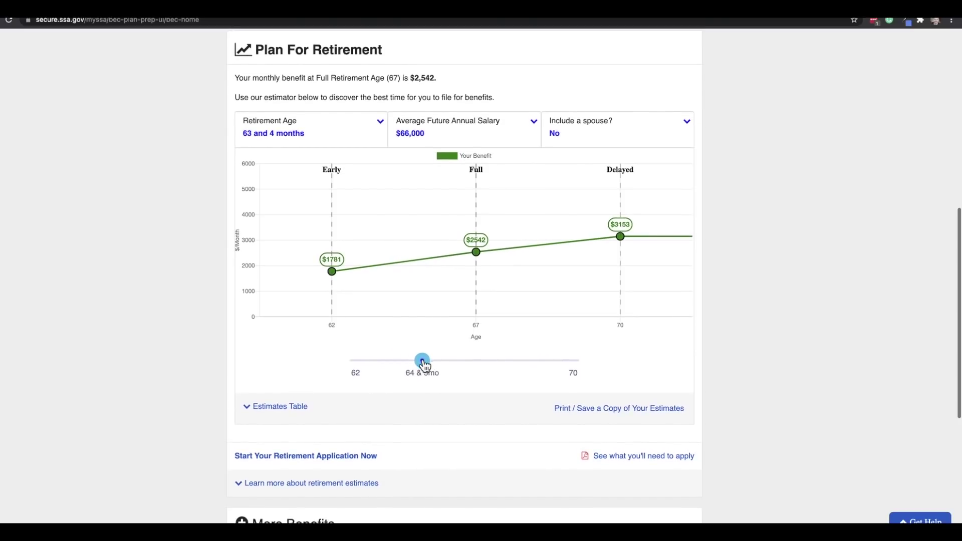
pyautogui.press('Tab')
pyautogui.scroll(1, 483, 365)
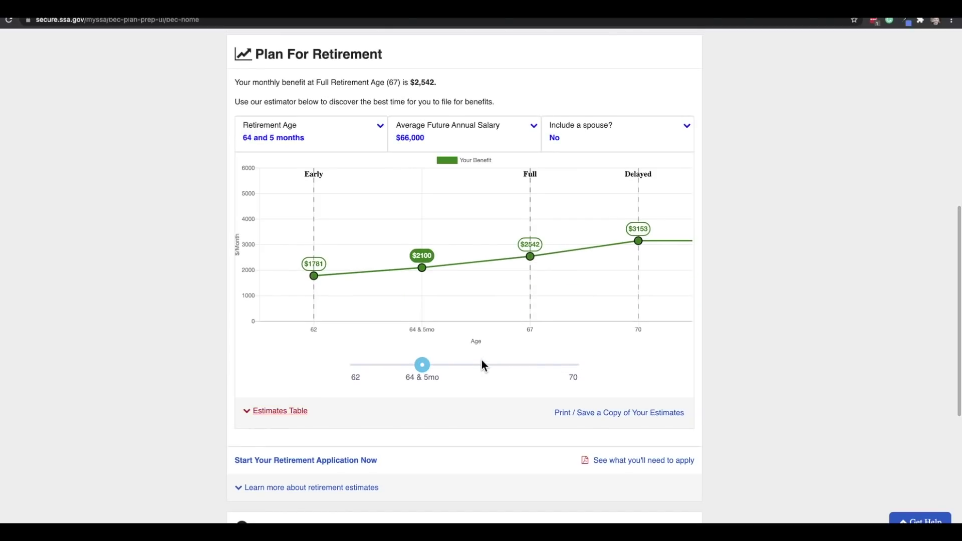